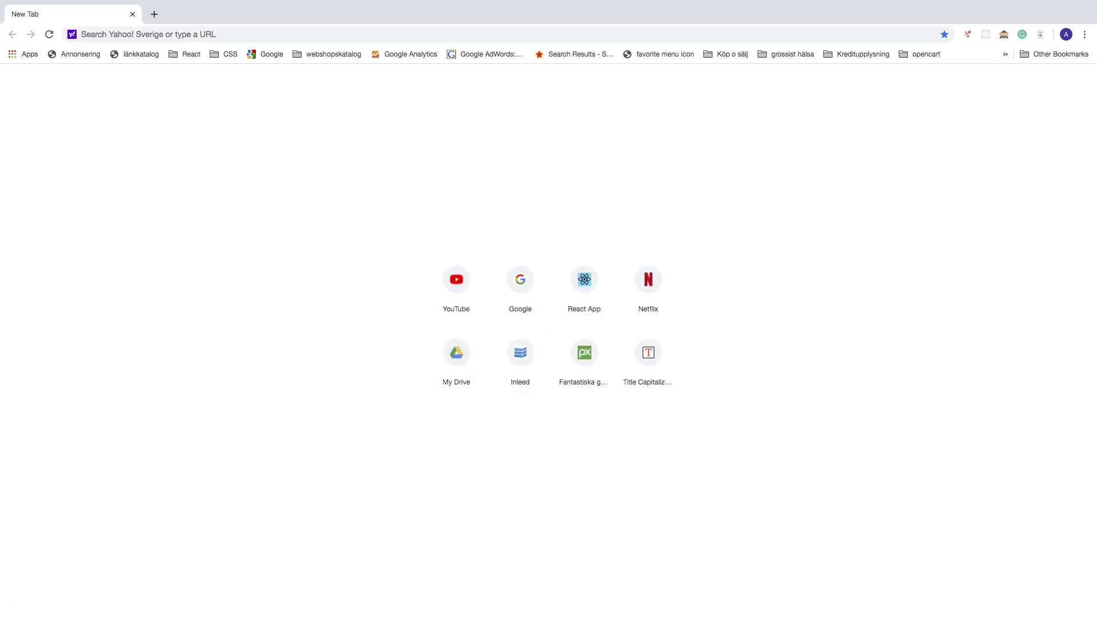
# Open a new Chrome window from the Dock icon and focus its address bar
pyautogui.moveTo(548, 613)
pyautogui.rightClick(689, 596)
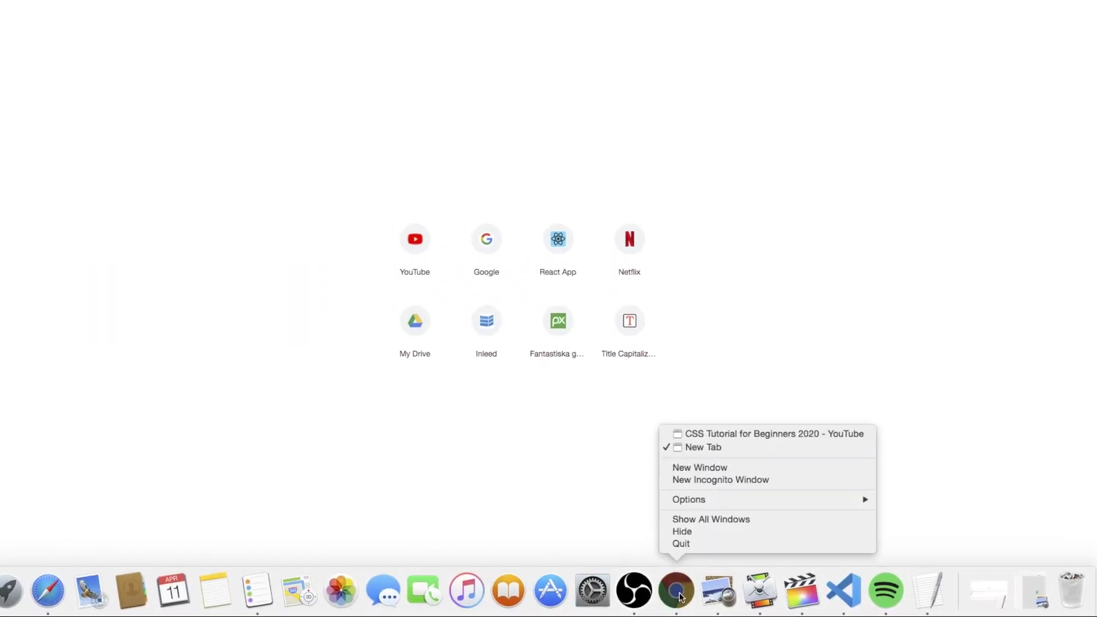
pyautogui.click(687, 450)
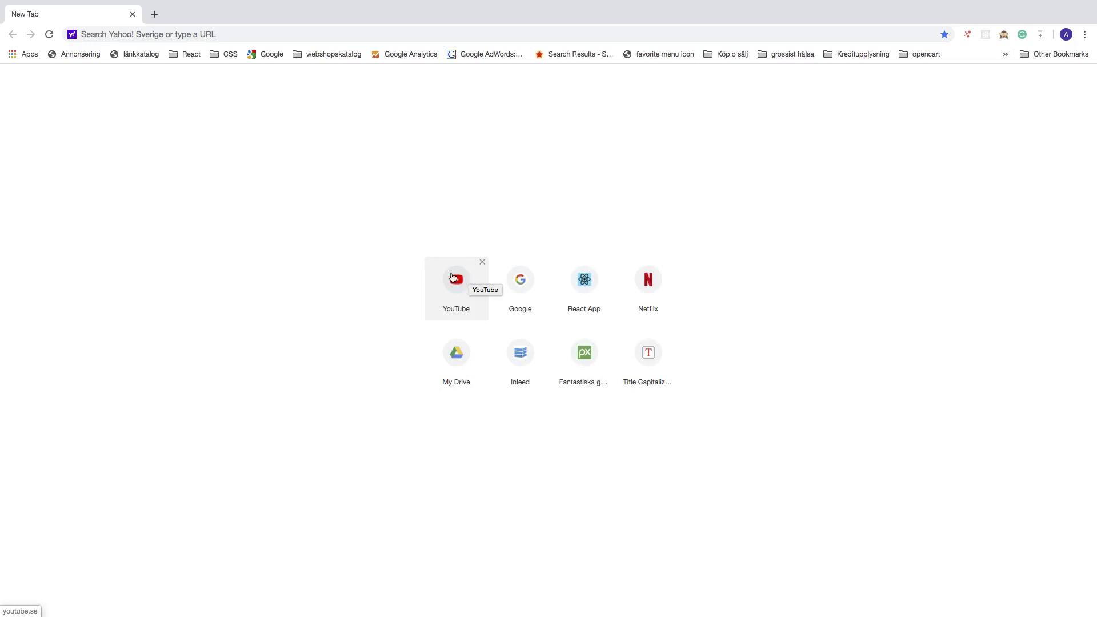
pyautogui.click(137, 34)
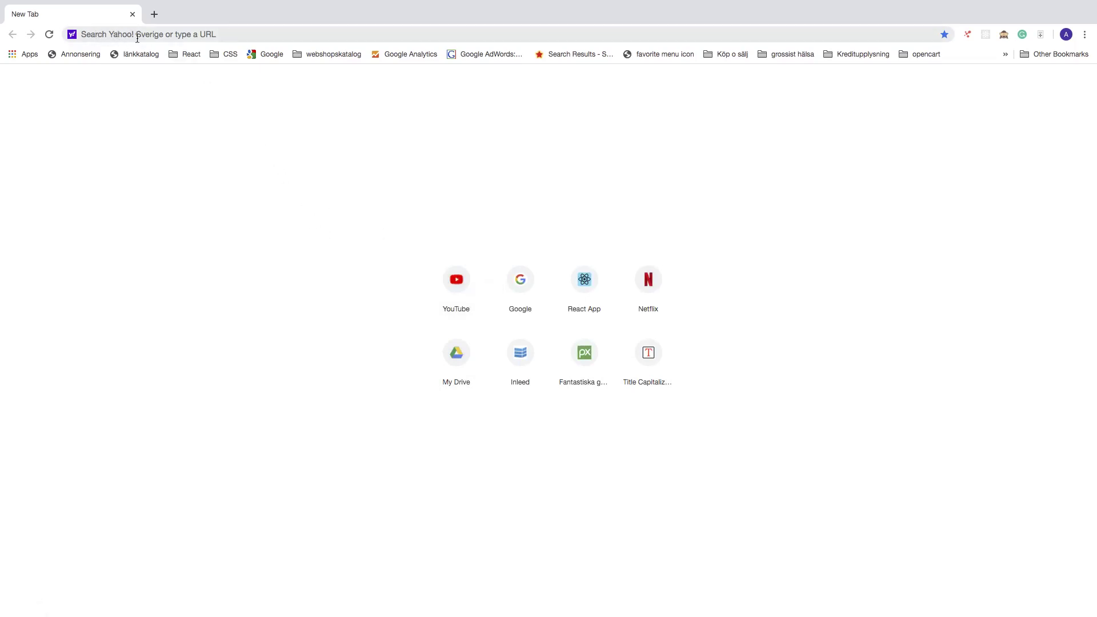
# Search for a name from the address bar, landing on Yahoo! Sverige results
pyautogui.click(136, 34)
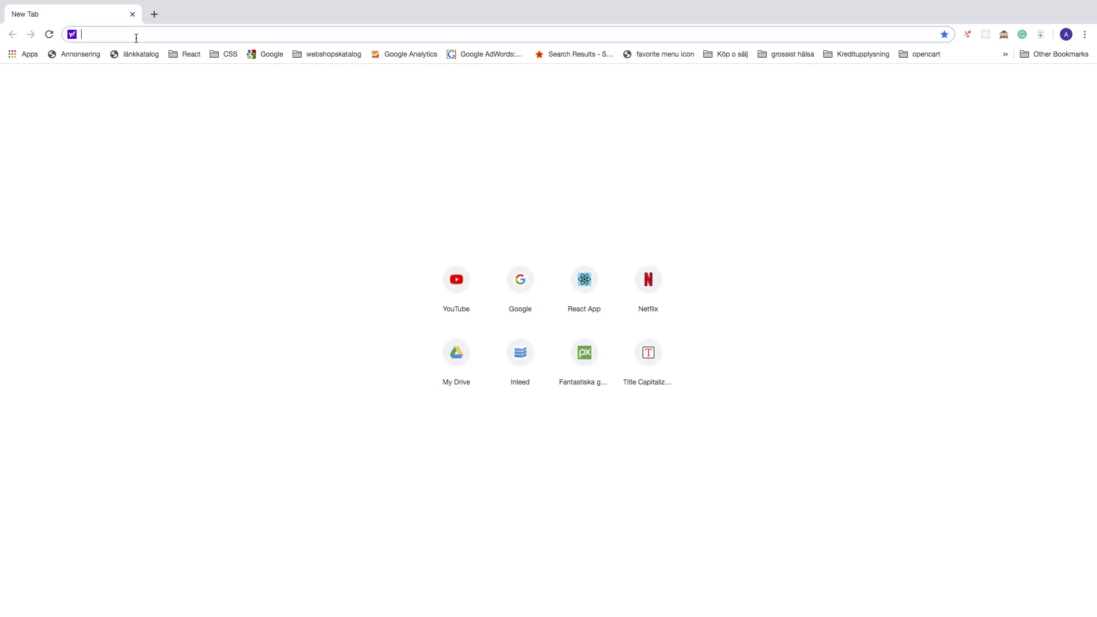
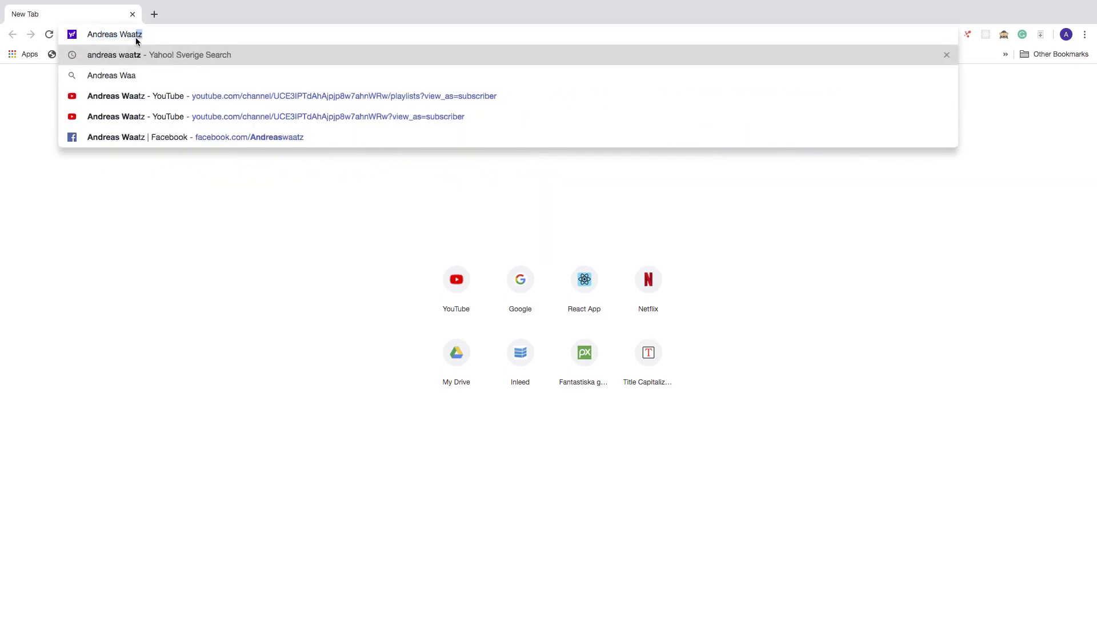
pyautogui.press('Return')
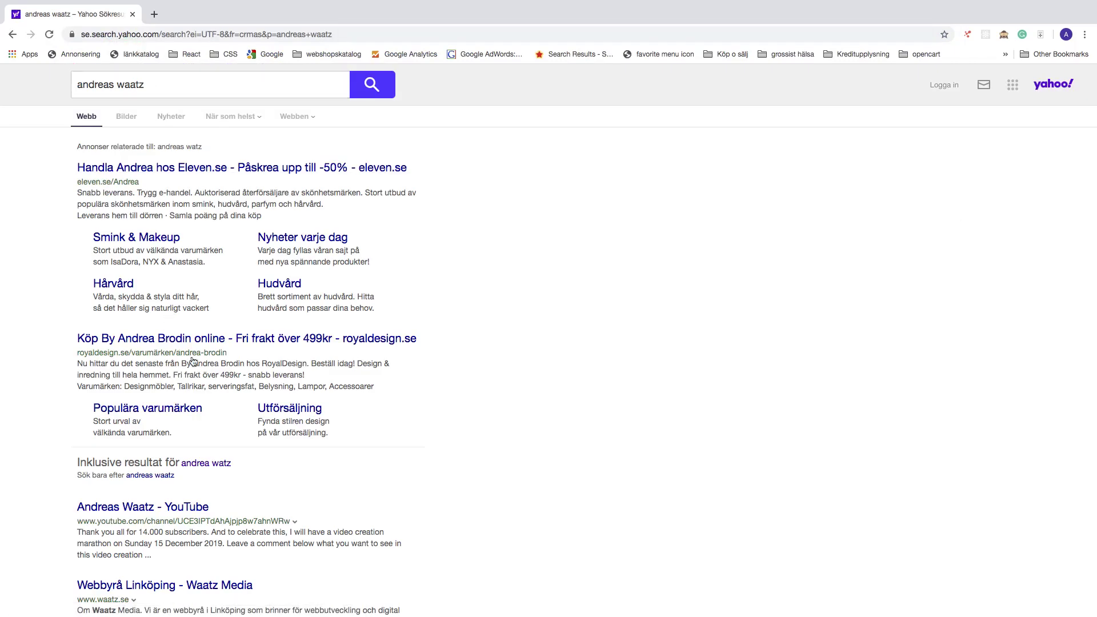
pyautogui.scroll(-5, 311, 381)
pyautogui.scroll(5, 310, 381)
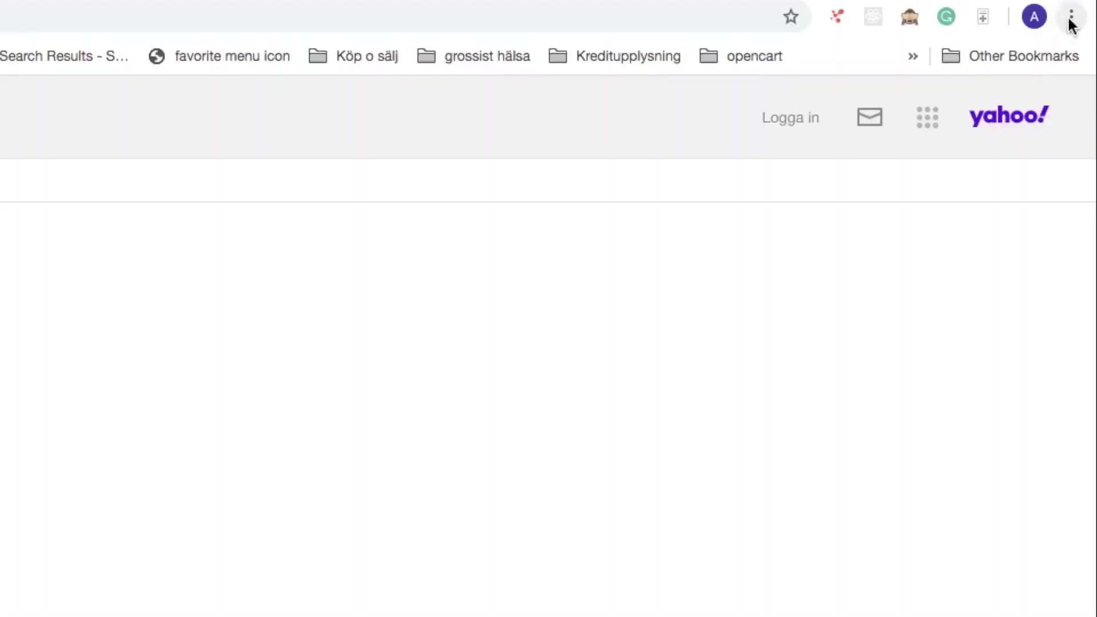
# Go to Settings > Search engine, which shows Yahoo! Sverige as the address-bar engine
pyautogui.click(1076, 17)
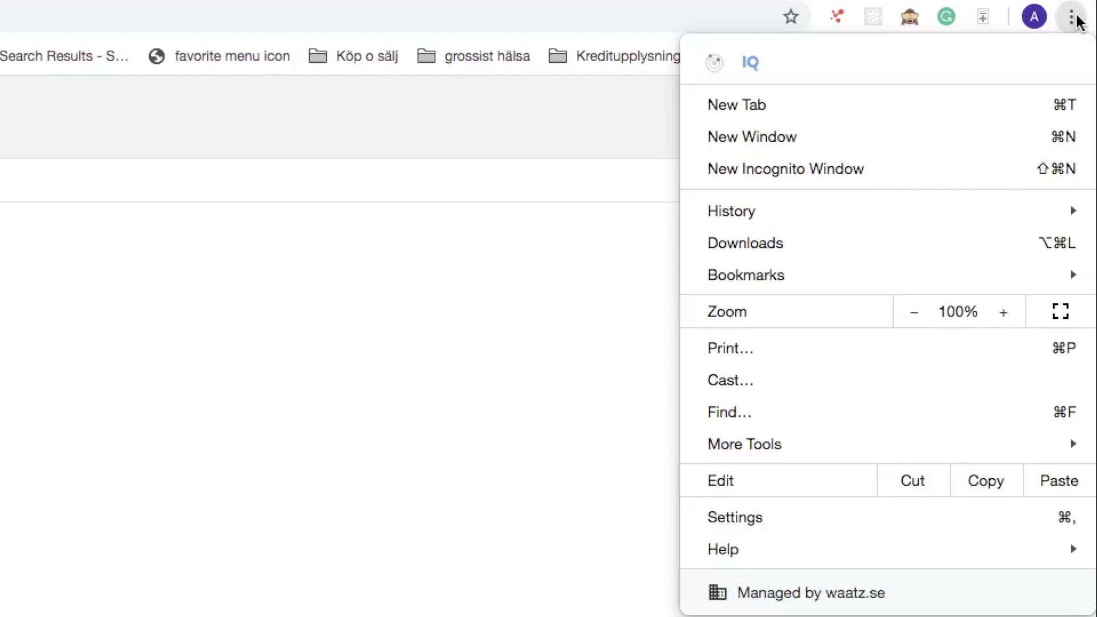
pyautogui.click(766, 512)
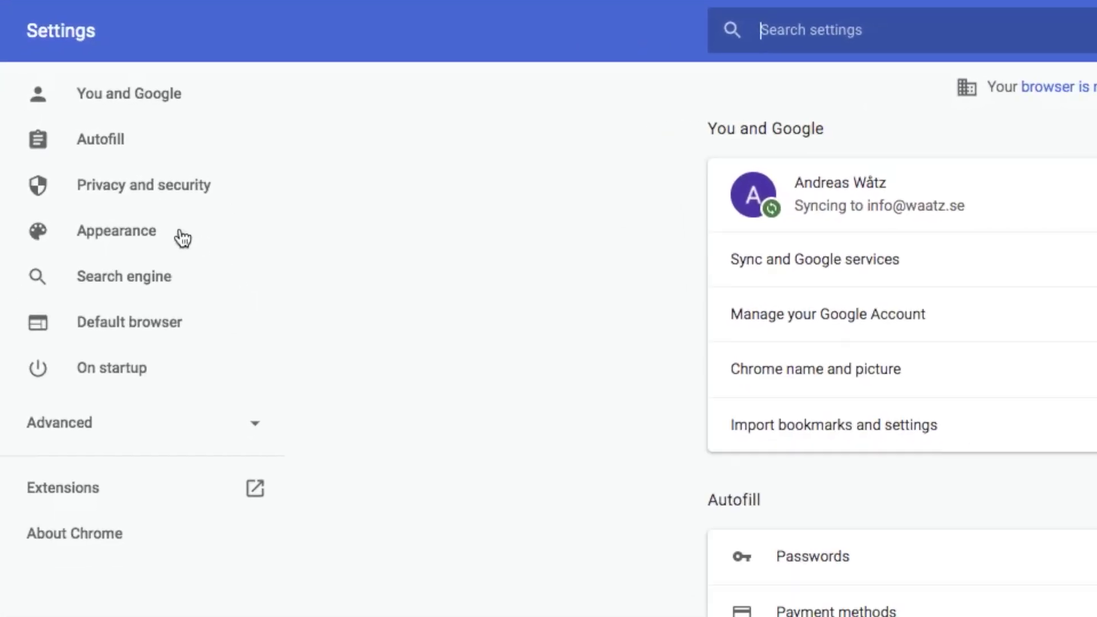
pyautogui.click(126, 286)
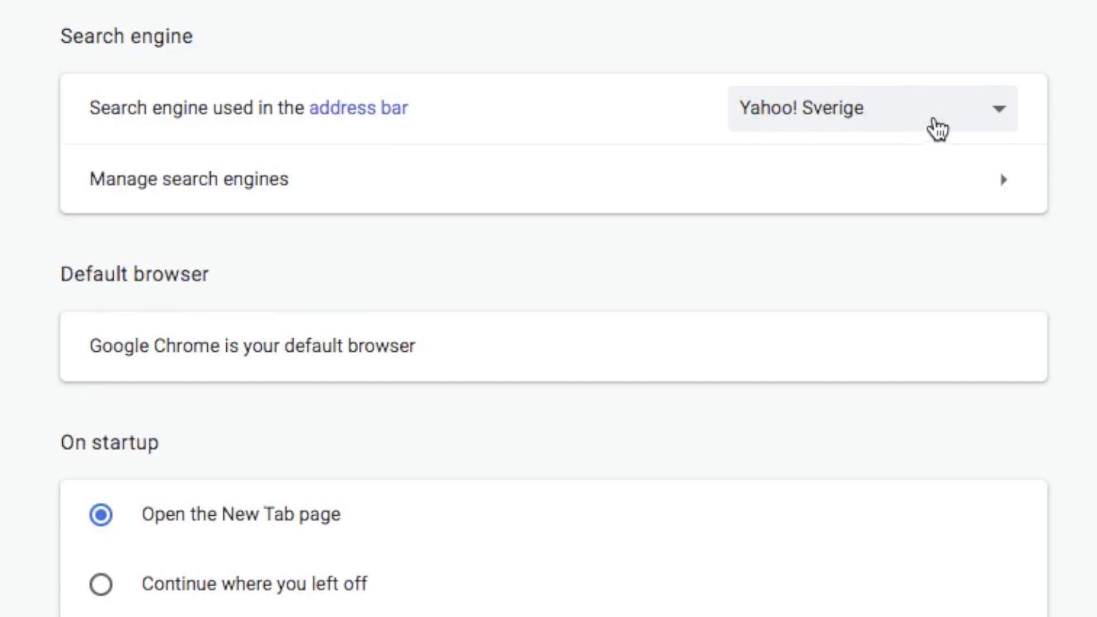
# Choose Google in the 'Search engine used in the address bar' dropdown
pyautogui.click(995, 110)
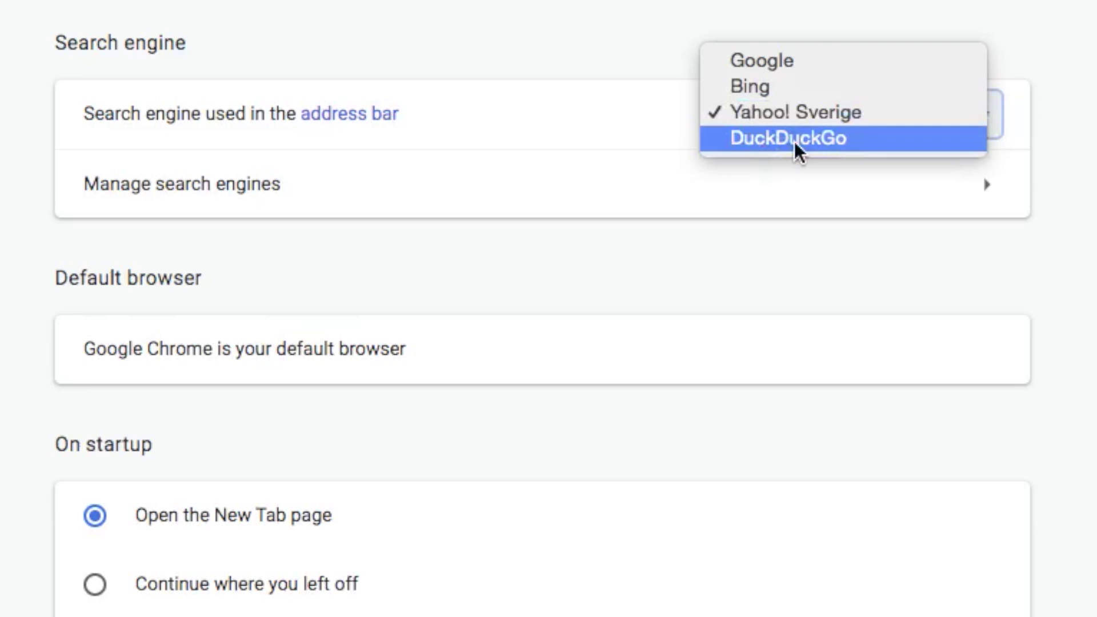
pyautogui.click(775, 66)
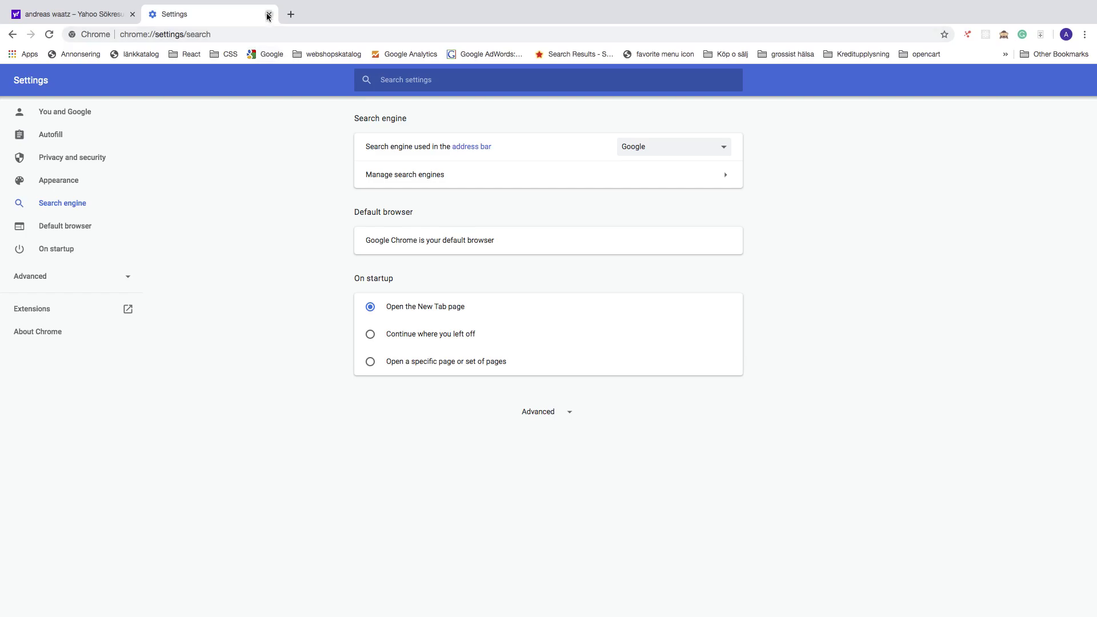
# Close the Settings and Yahoo tabs, then open a new window from the Dock icon
pyautogui.click(269, 15)
pyautogui.click(132, 14)
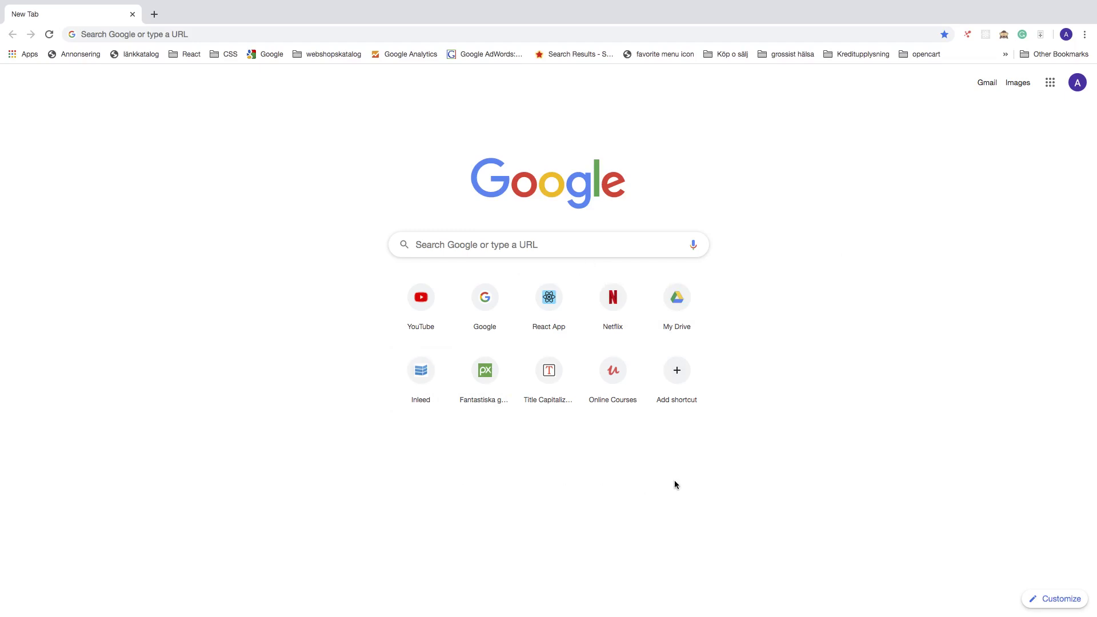
pyautogui.moveTo(651, 611)
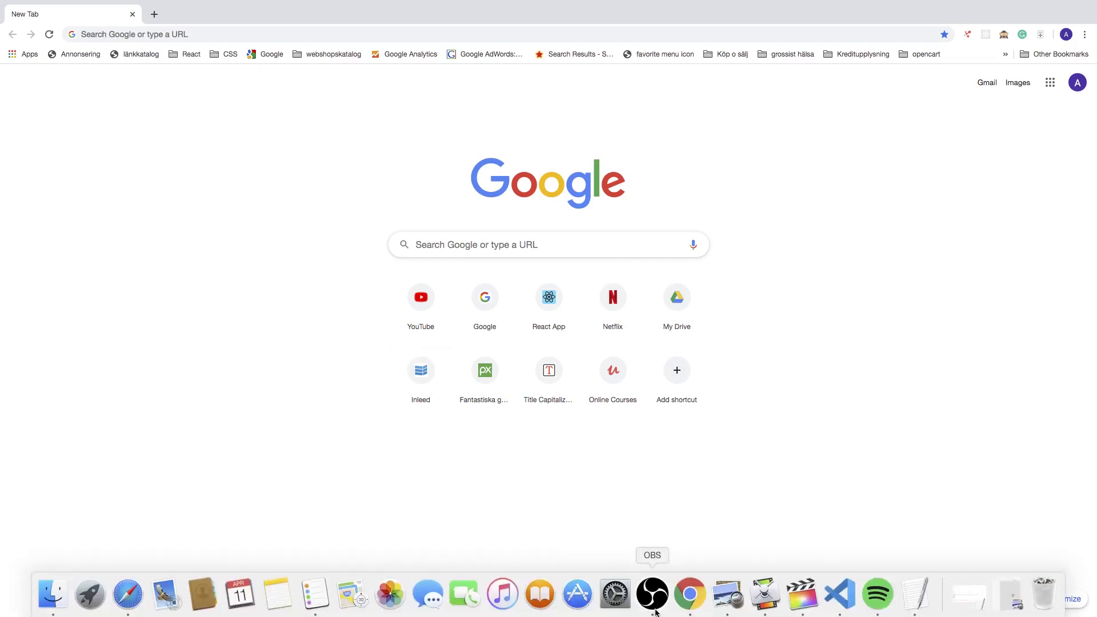
pyautogui.rightClick(687, 598)
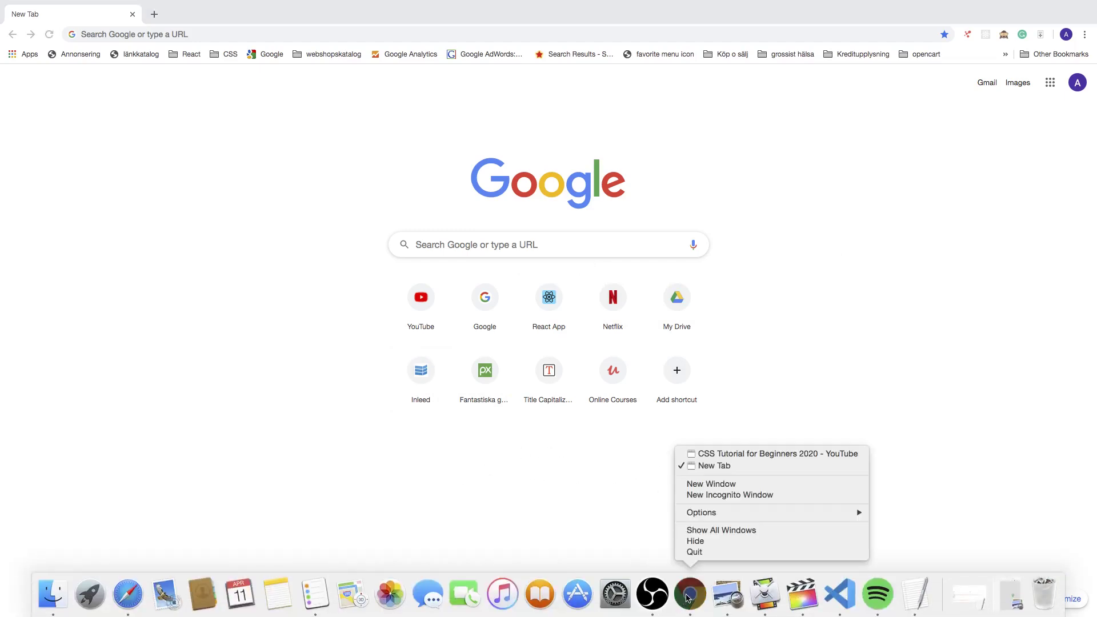
pyautogui.click(711, 484)
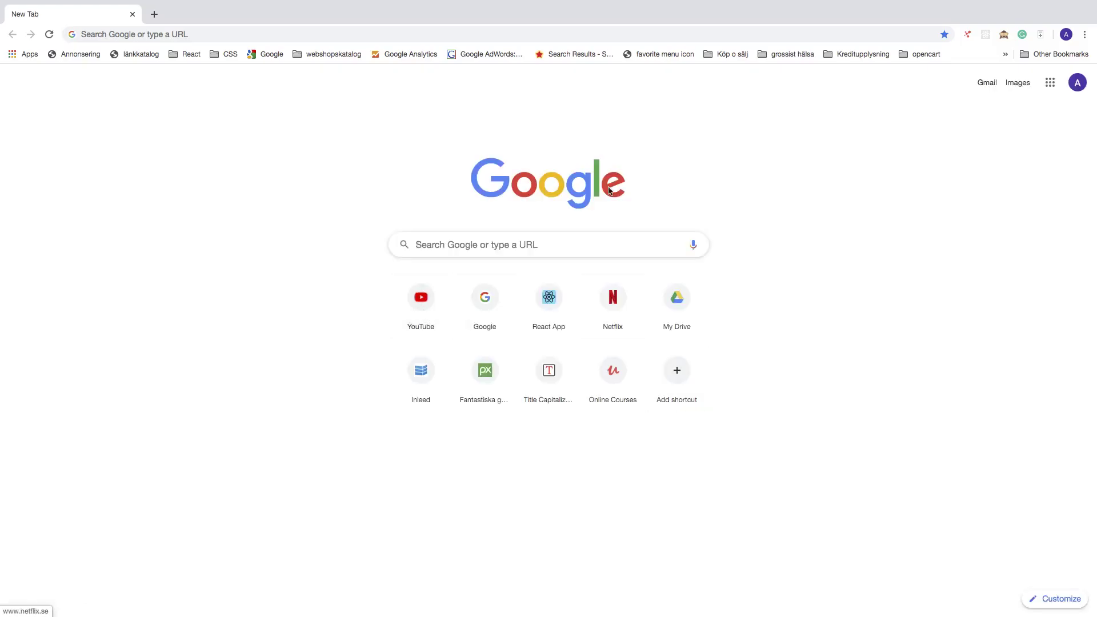